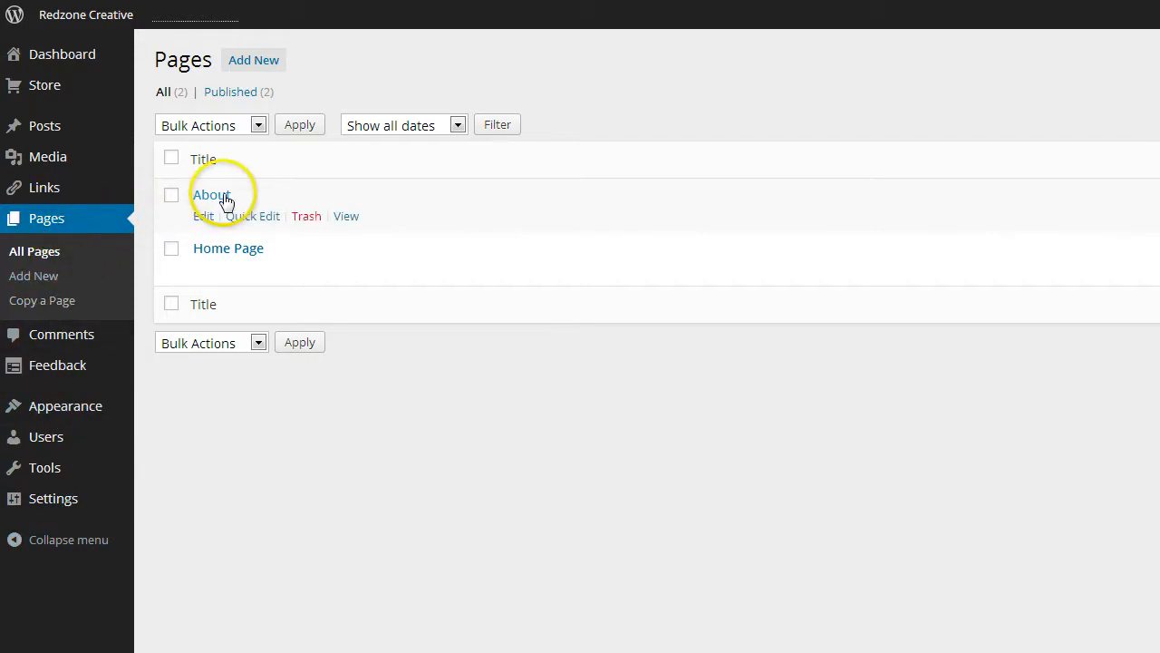
Create a new page titled 'Contact Us' with the body text 'Thank you for contacting us...'
mouse_move(229, 201)
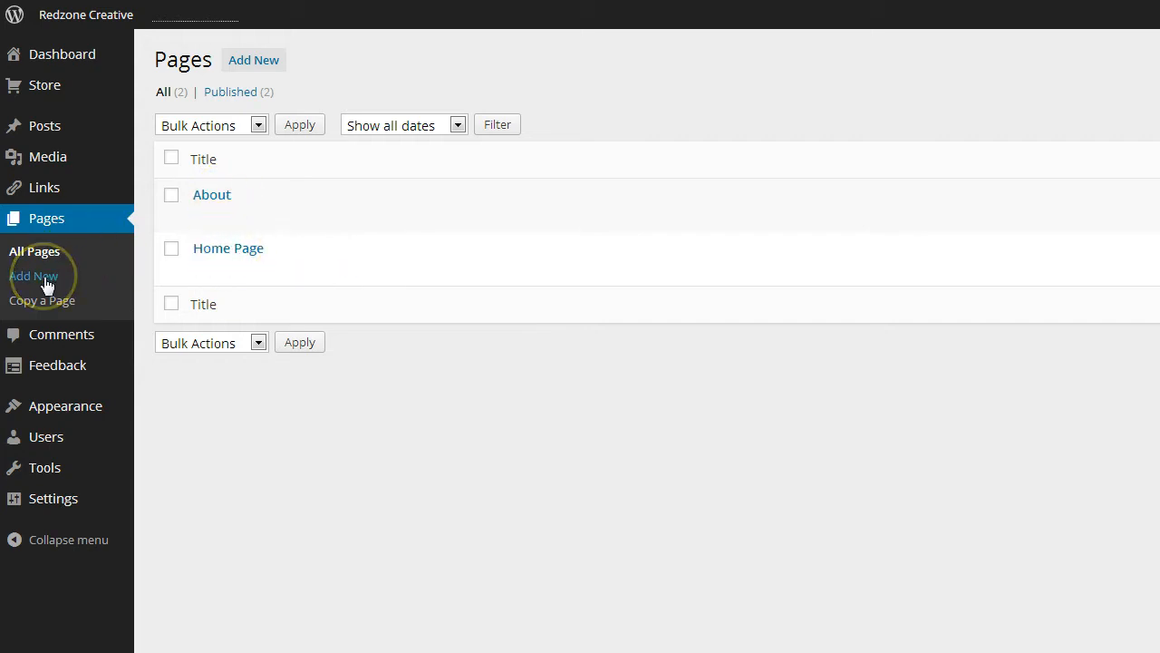
click(259, 65)
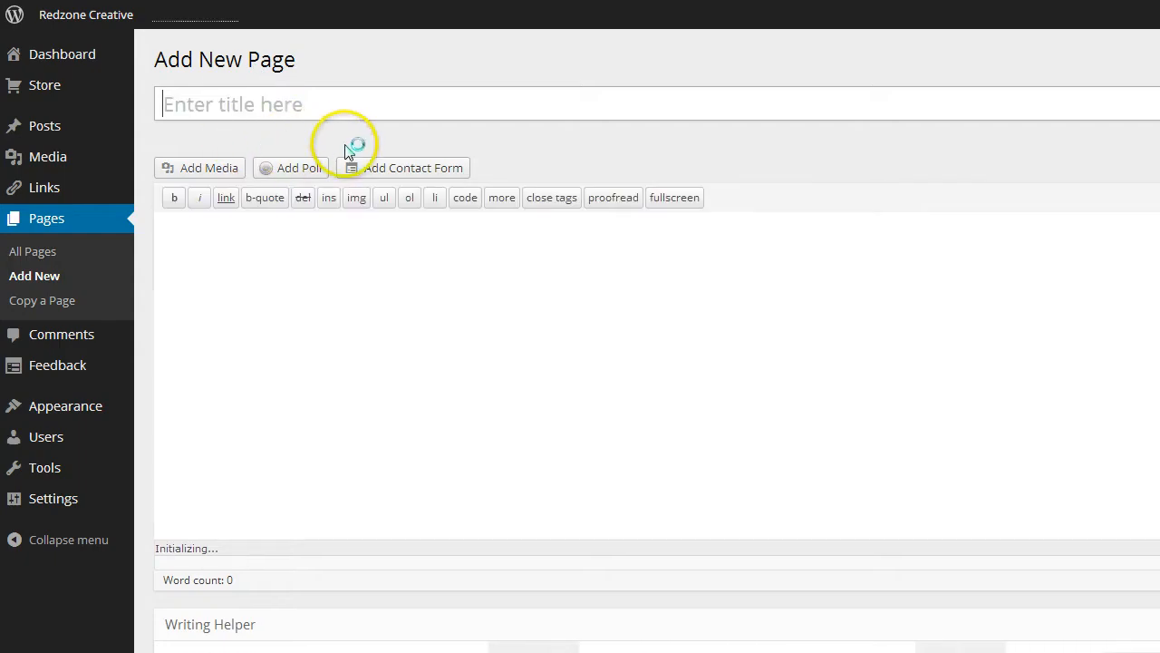
text(Cont)
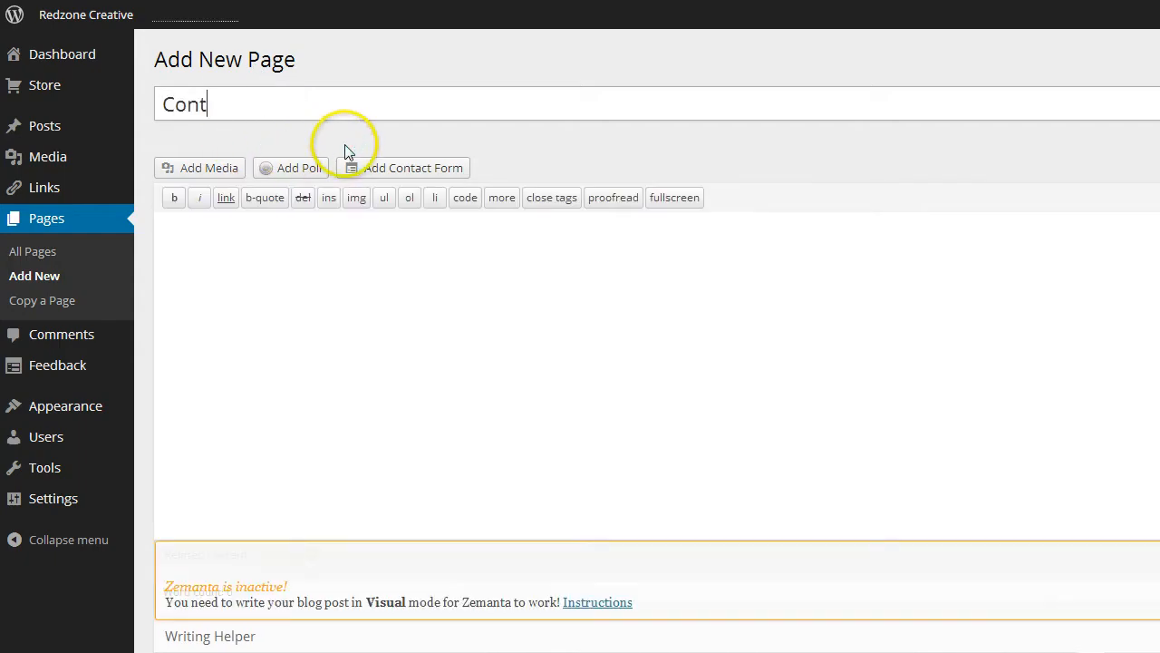
text(act Us)
click(263, 240)
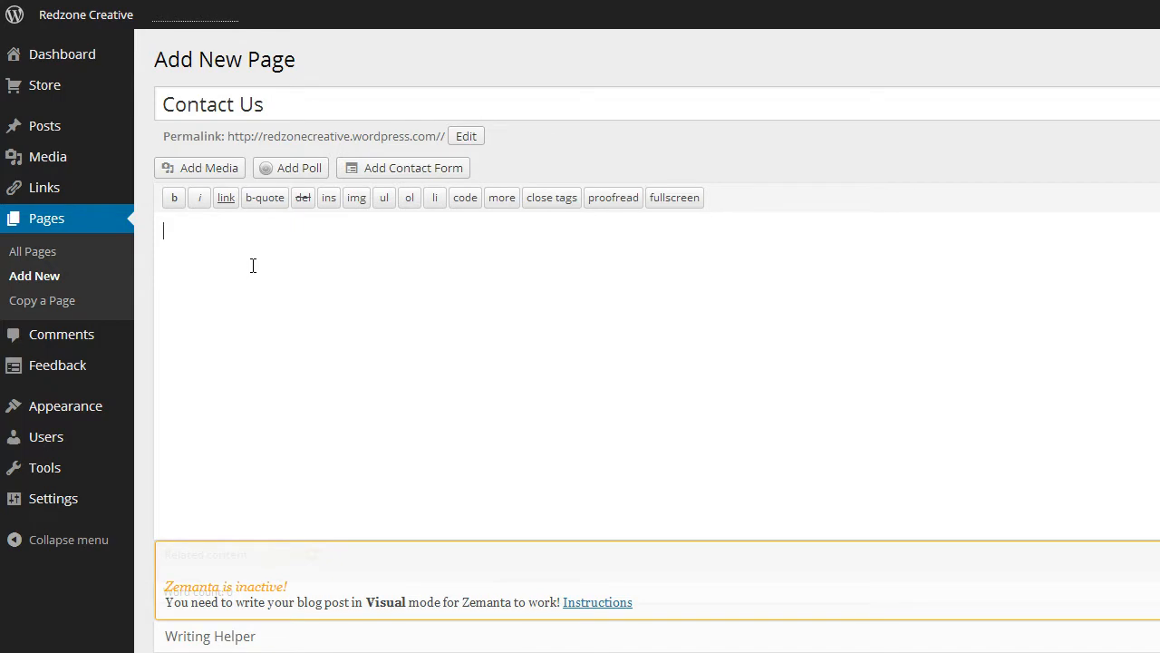
text(Thank you for contacting us)
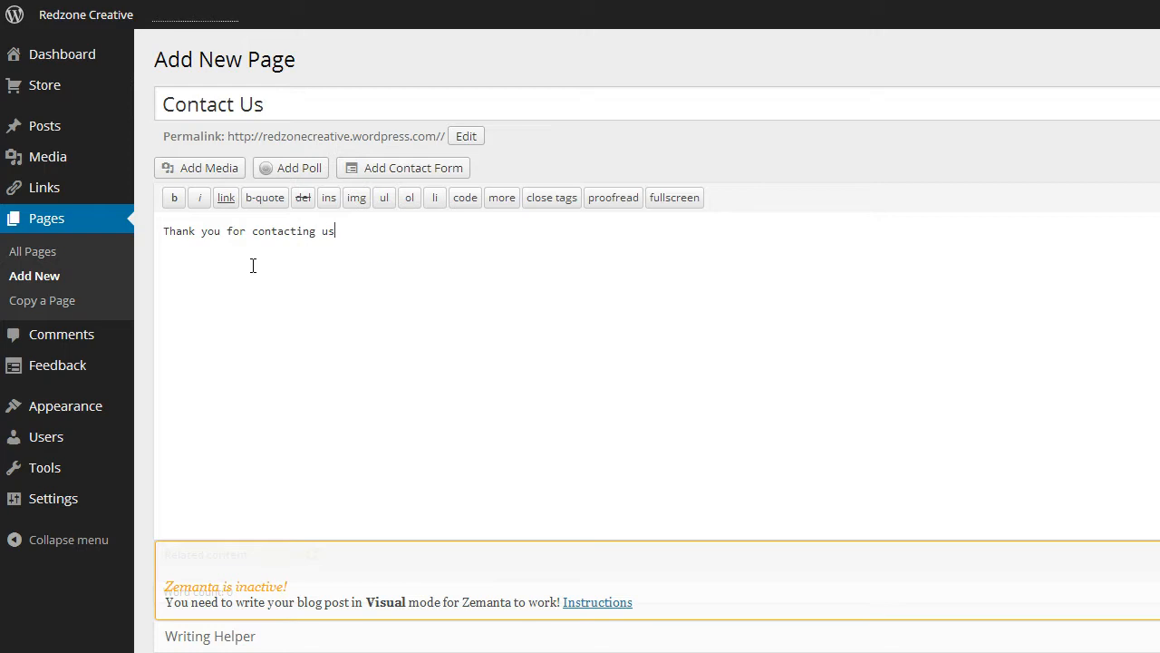
text(...)
click(255, 269)
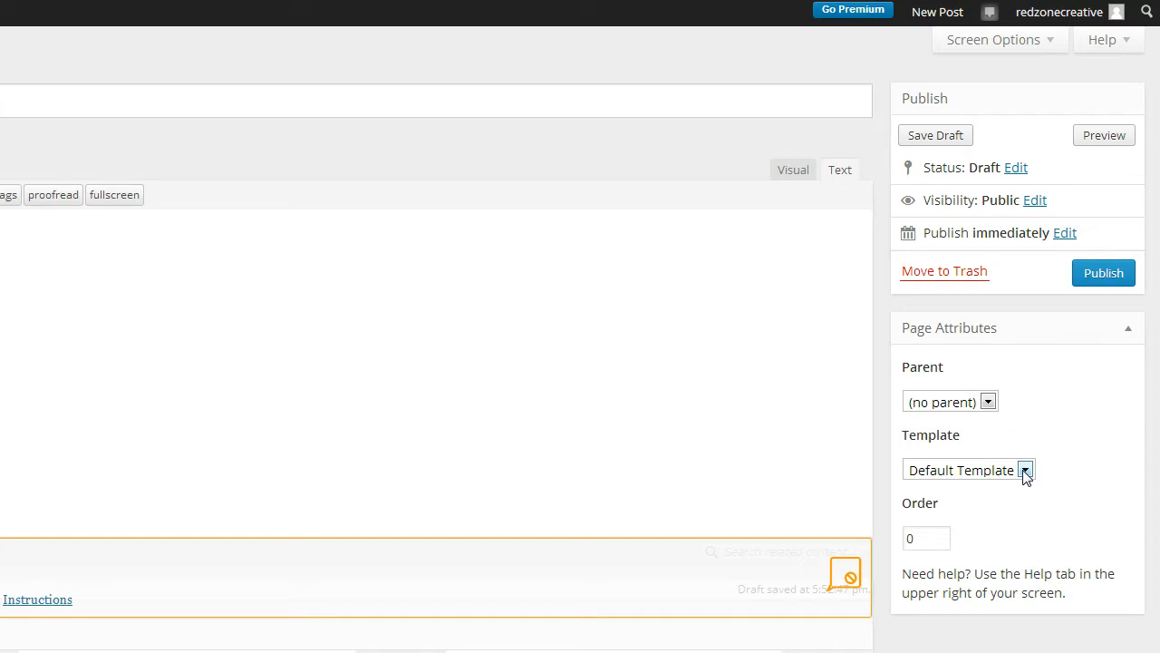
click(264, 208)
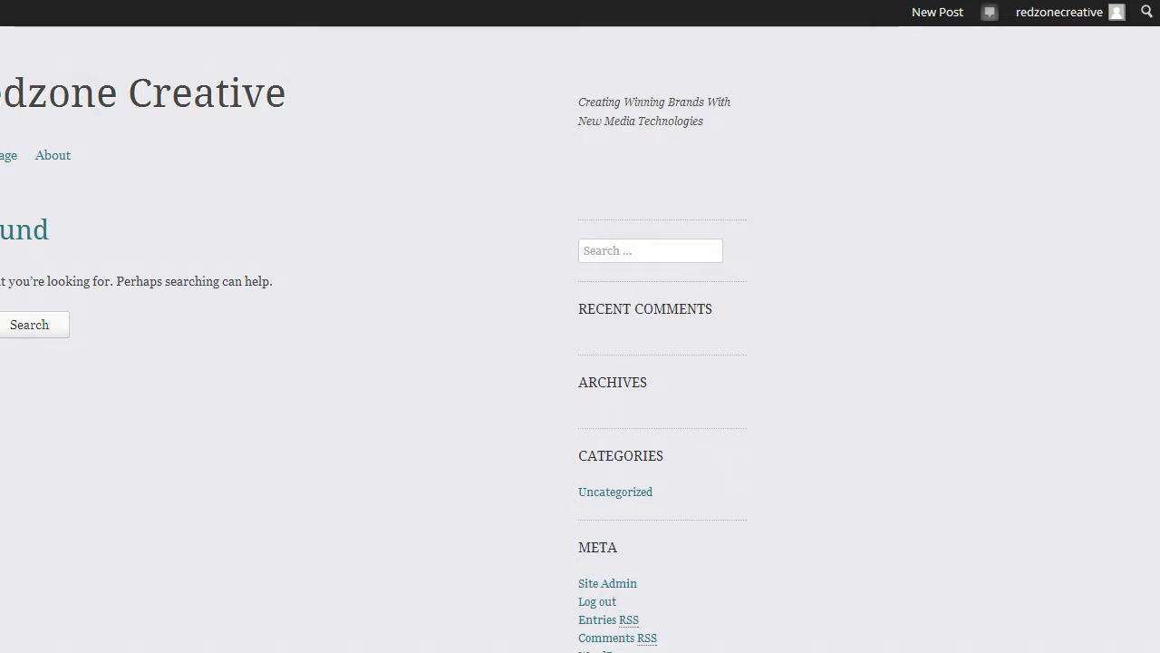
click(411, 445)
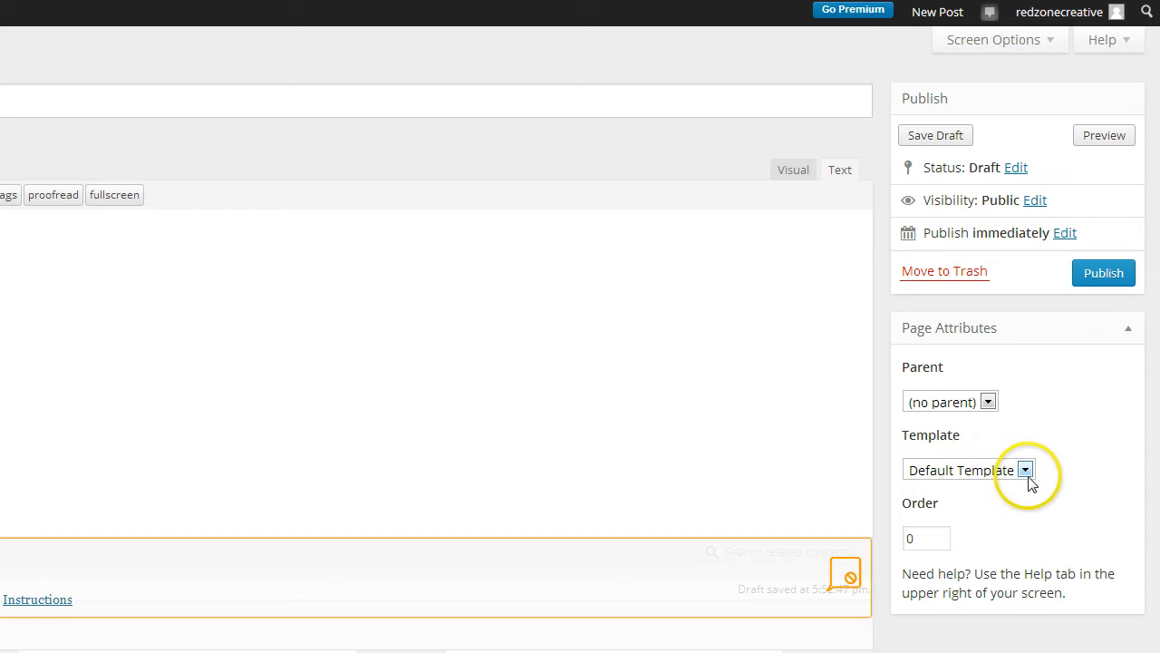
click(1027, 474)
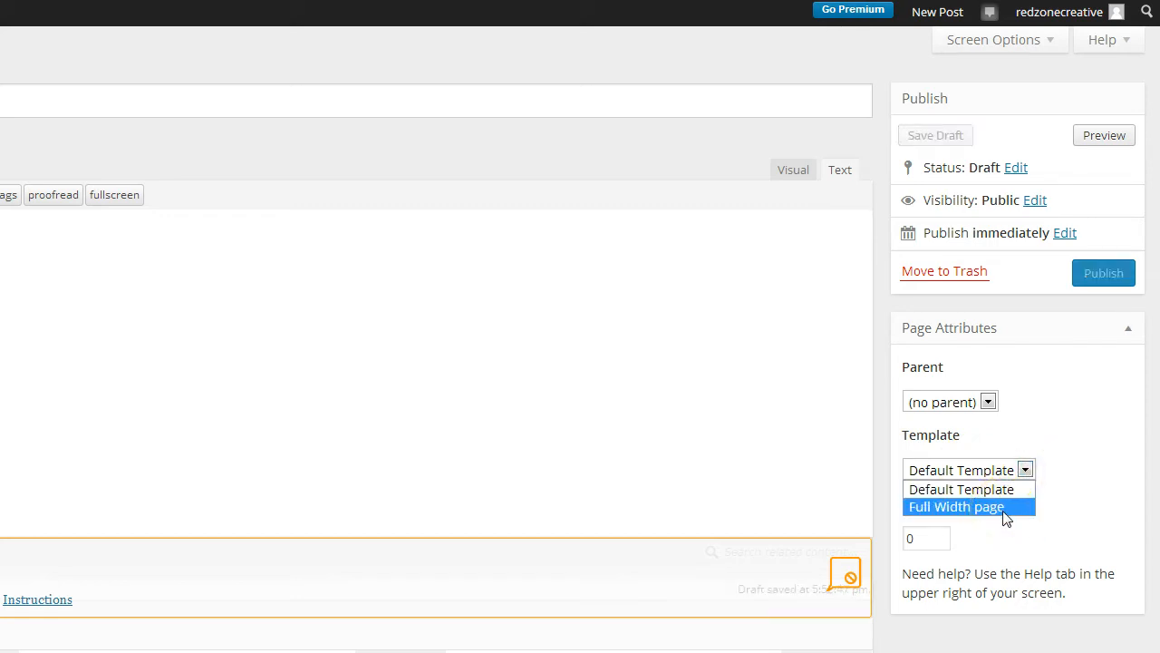
click(989, 402)
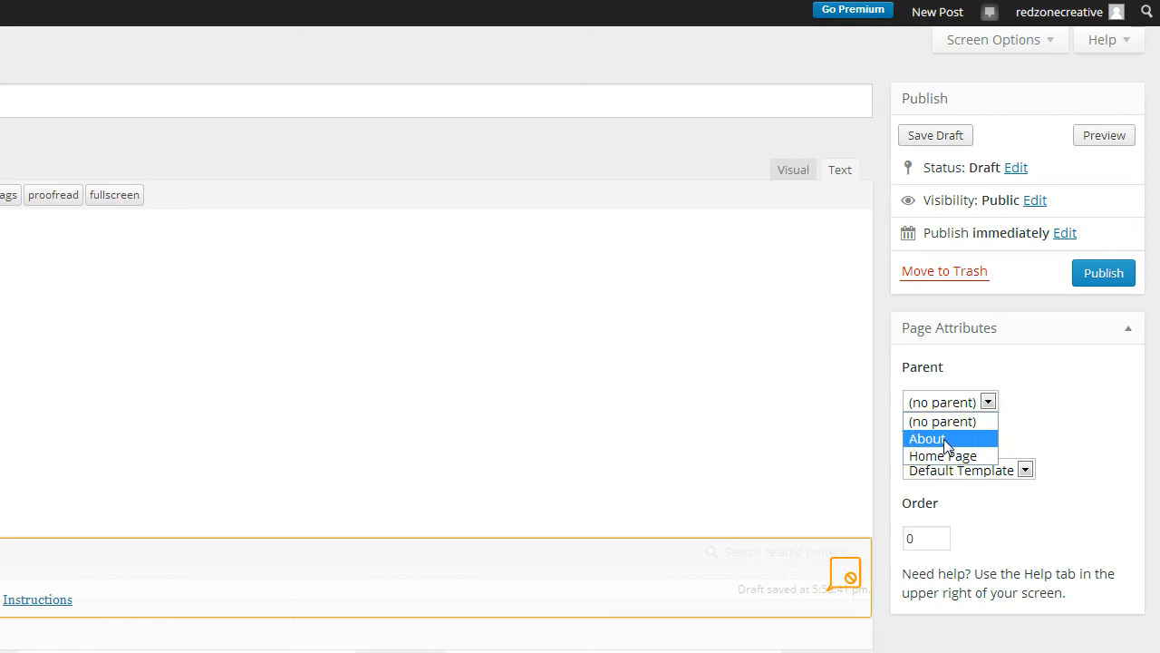
click(1015, 405)
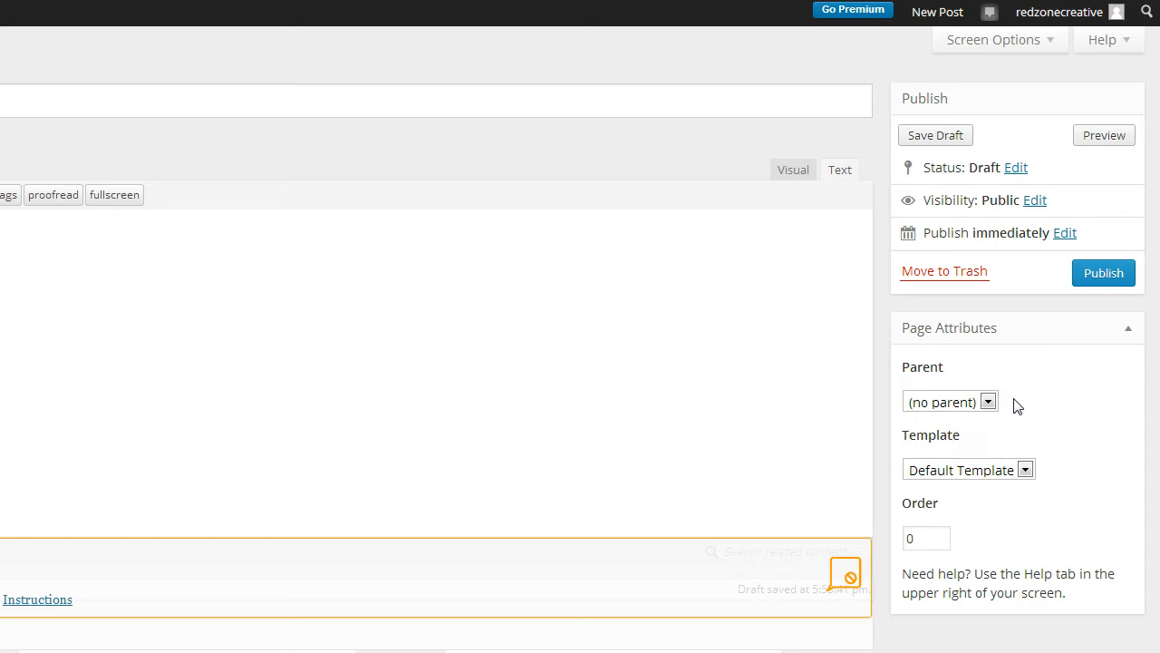
Save the page as a draft, leaving its publish date set to immediately
click(922, 143)
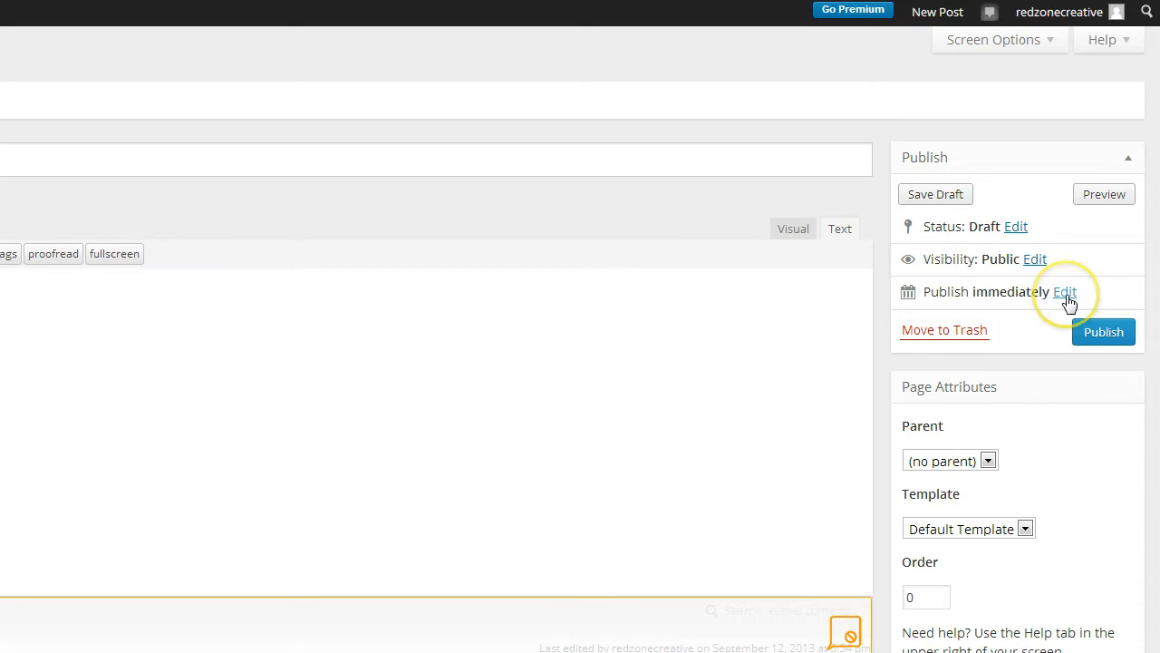
click(1066, 294)
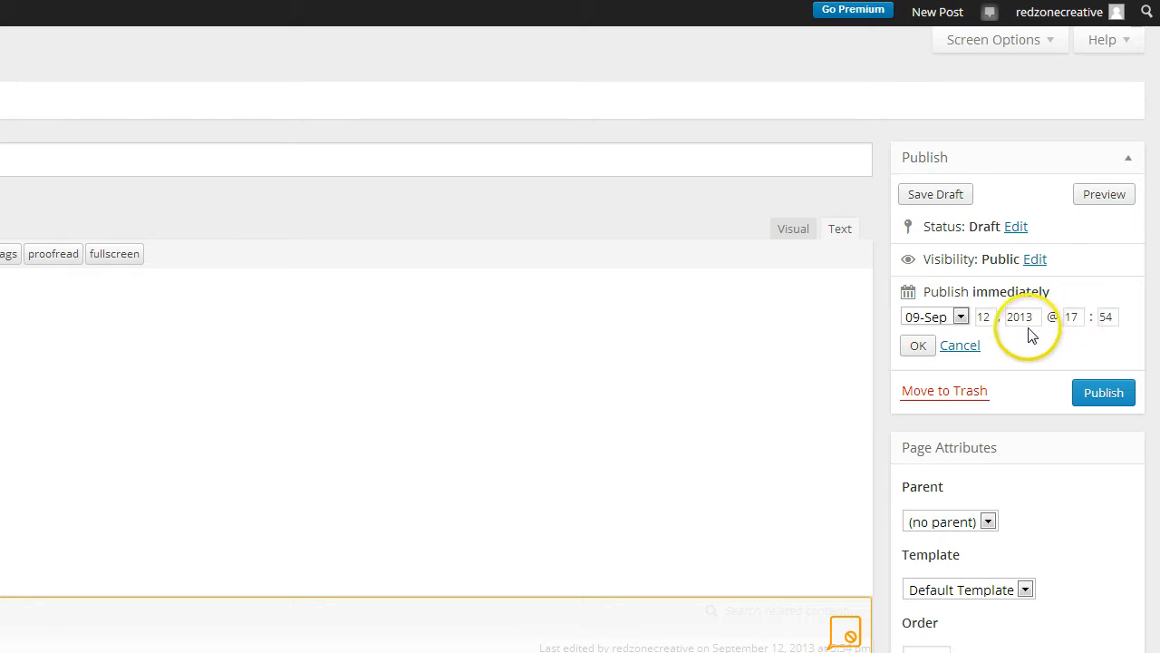
click(961, 348)
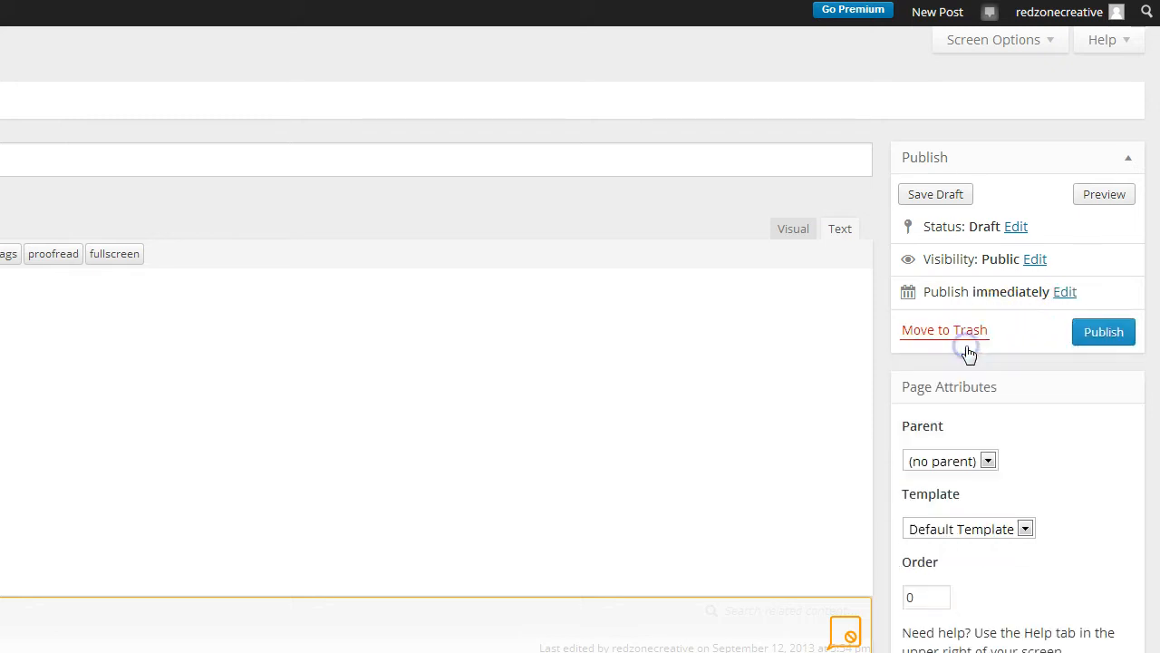
Try Password protected visibility, then cancel so the page stays Public
click(1036, 262)
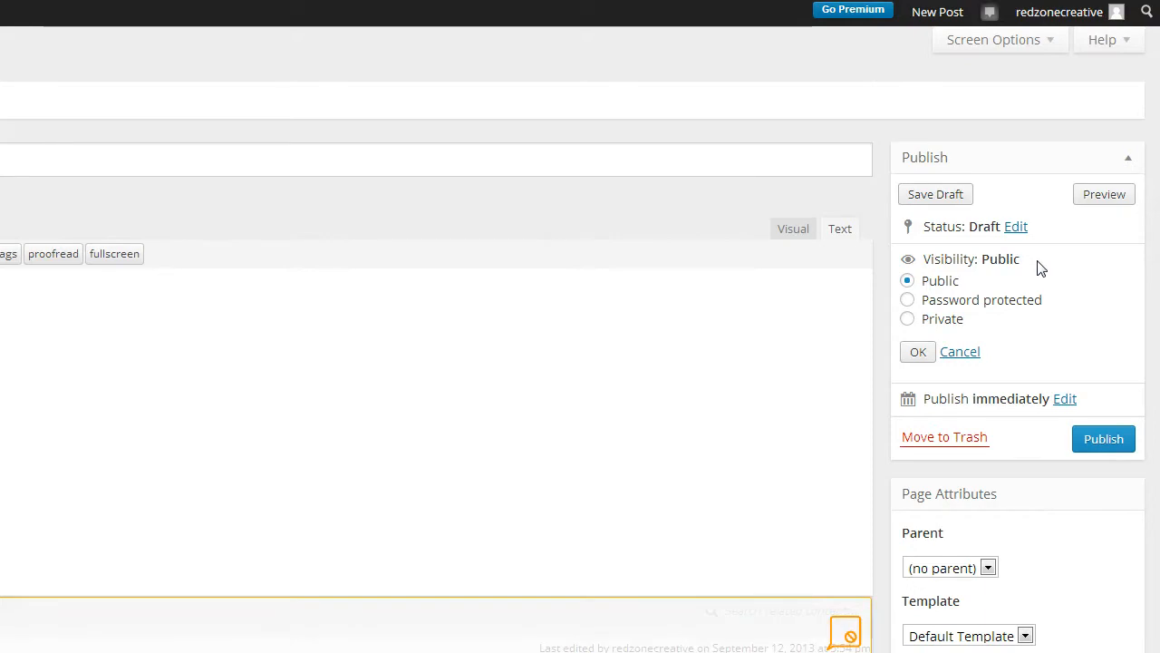
click(910, 300)
click(918, 338)
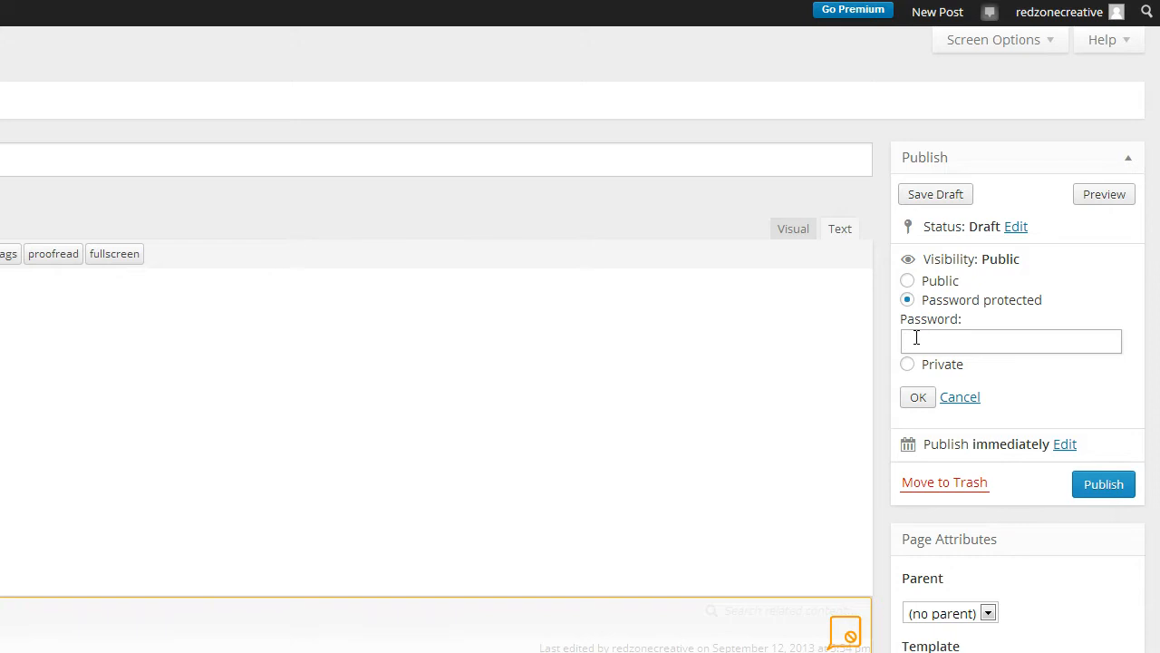
click(959, 404)
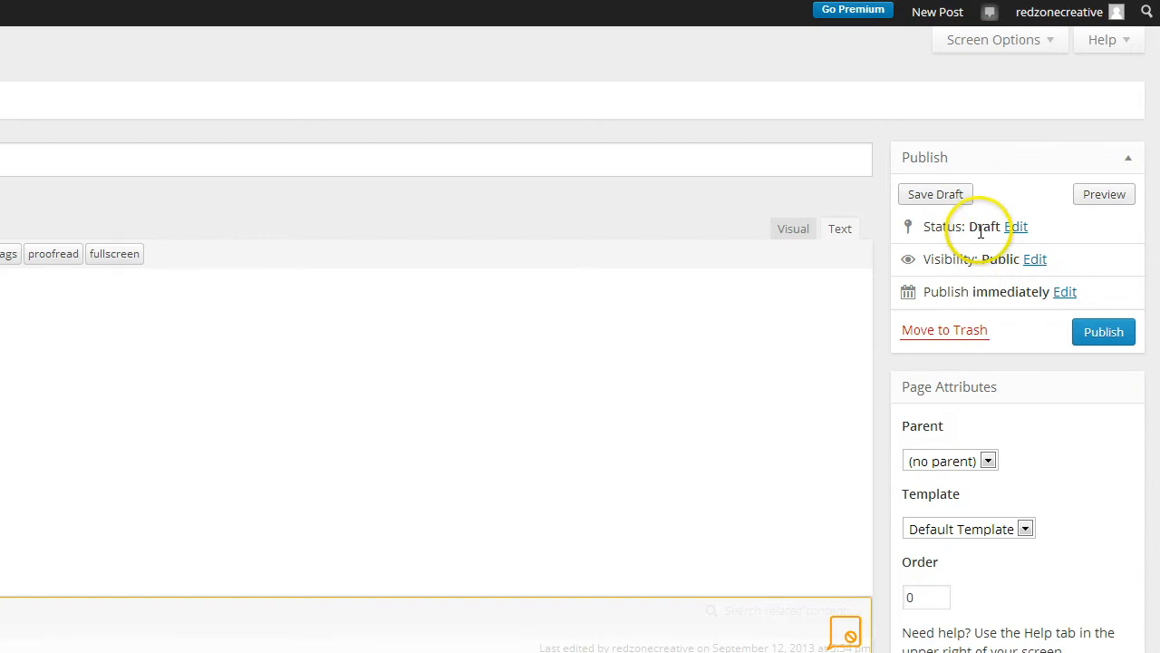
Preview the Contact Us draft on the live site, then return to its editor
click(1106, 198)
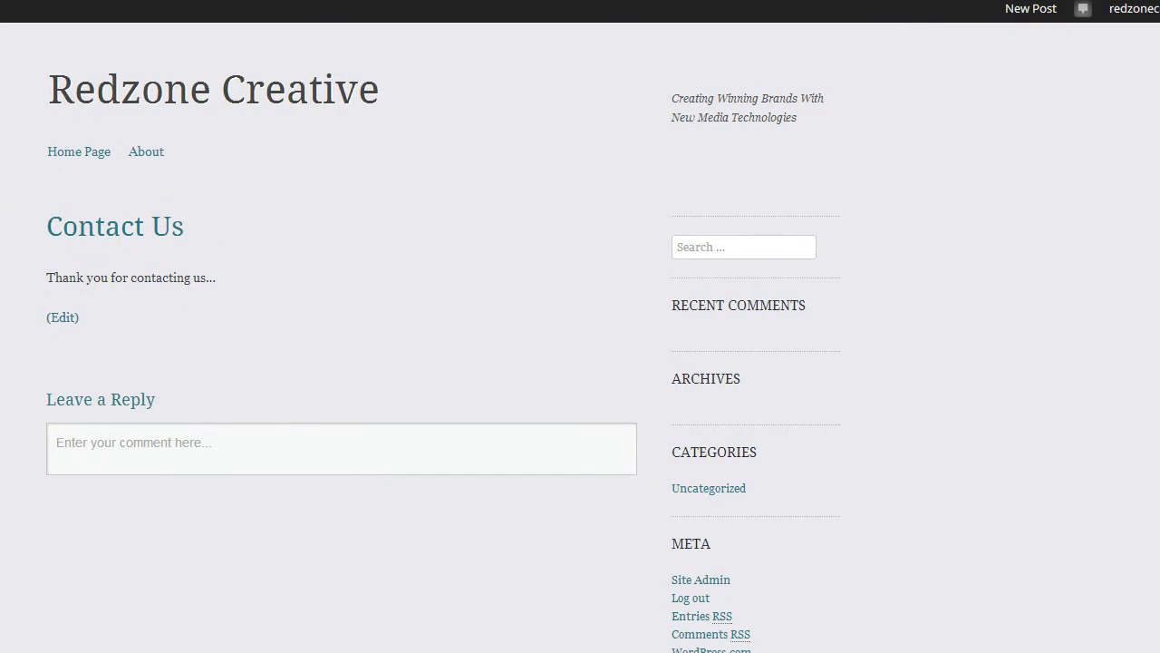
click(47, 1)
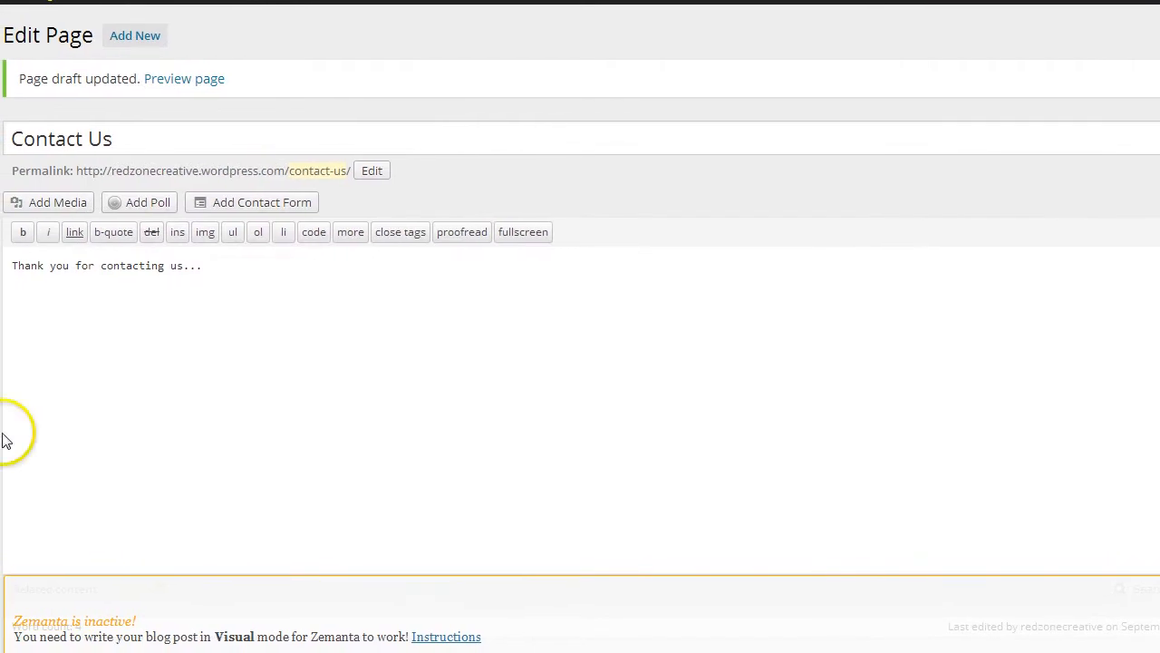
Start a contact form after the thank-you text, adding then removing an extra field to keep Name, Email, Website, Comment
click(217, 267)
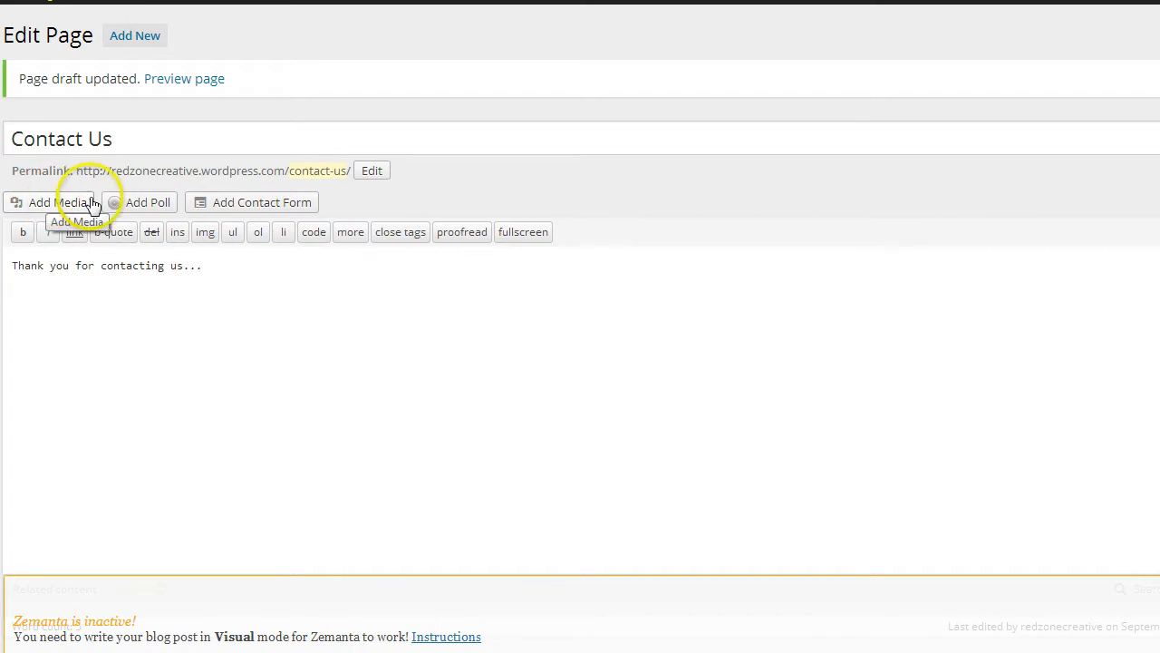
click(266, 208)
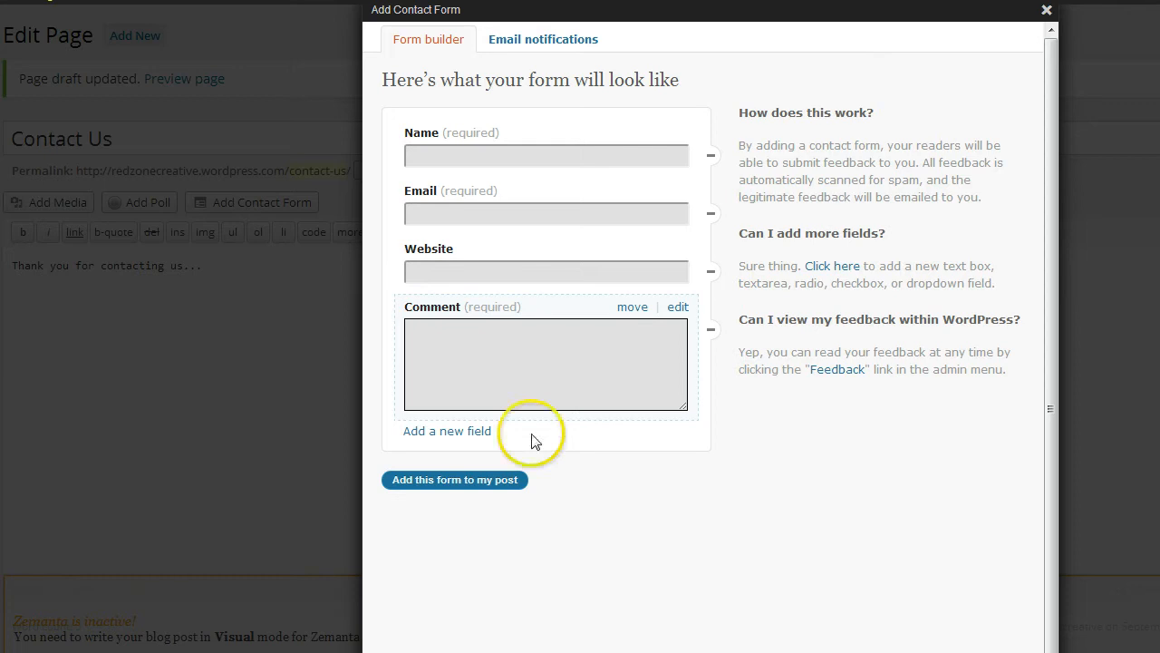
click(458, 435)
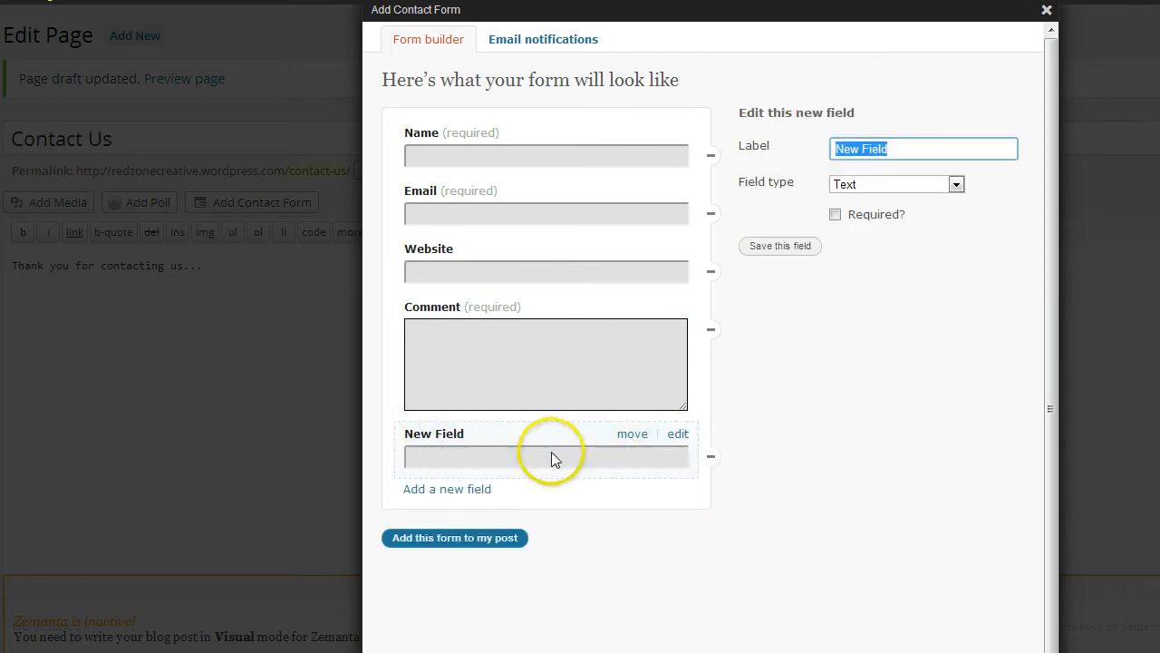
click(678, 434)
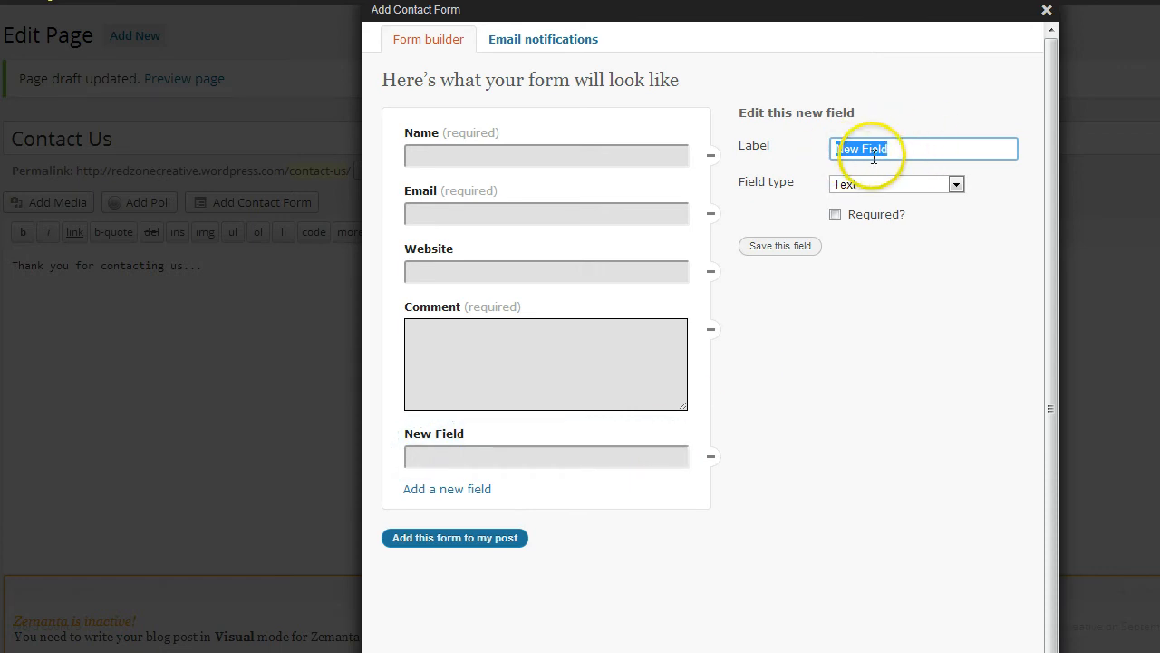
click(956, 185)
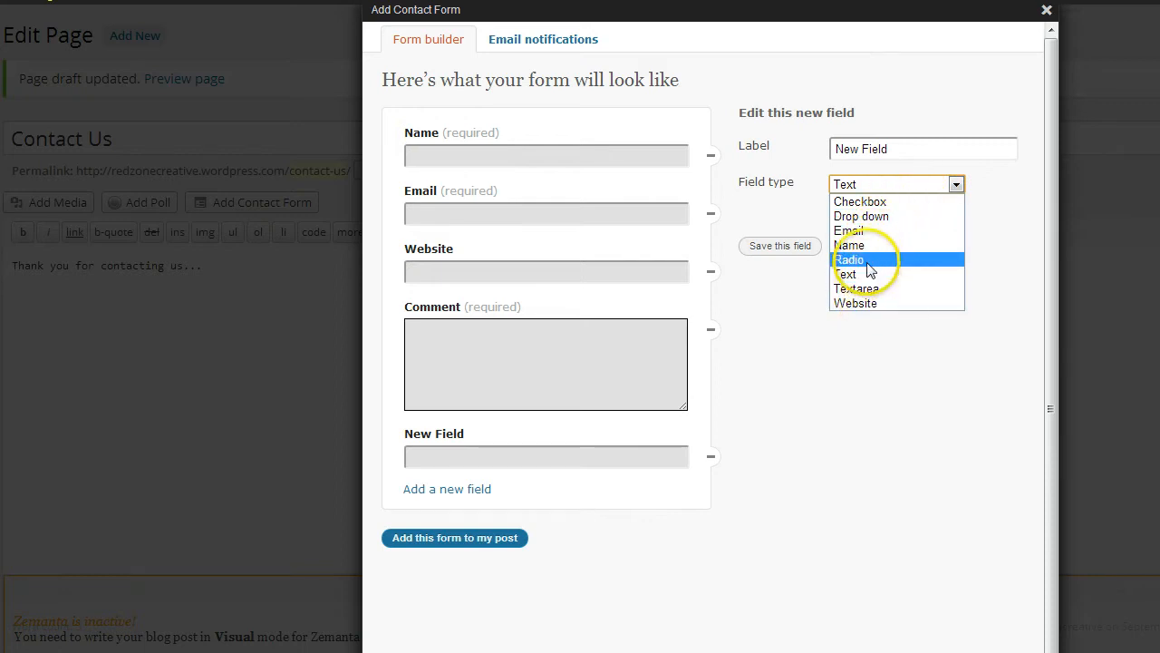
click(1002, 183)
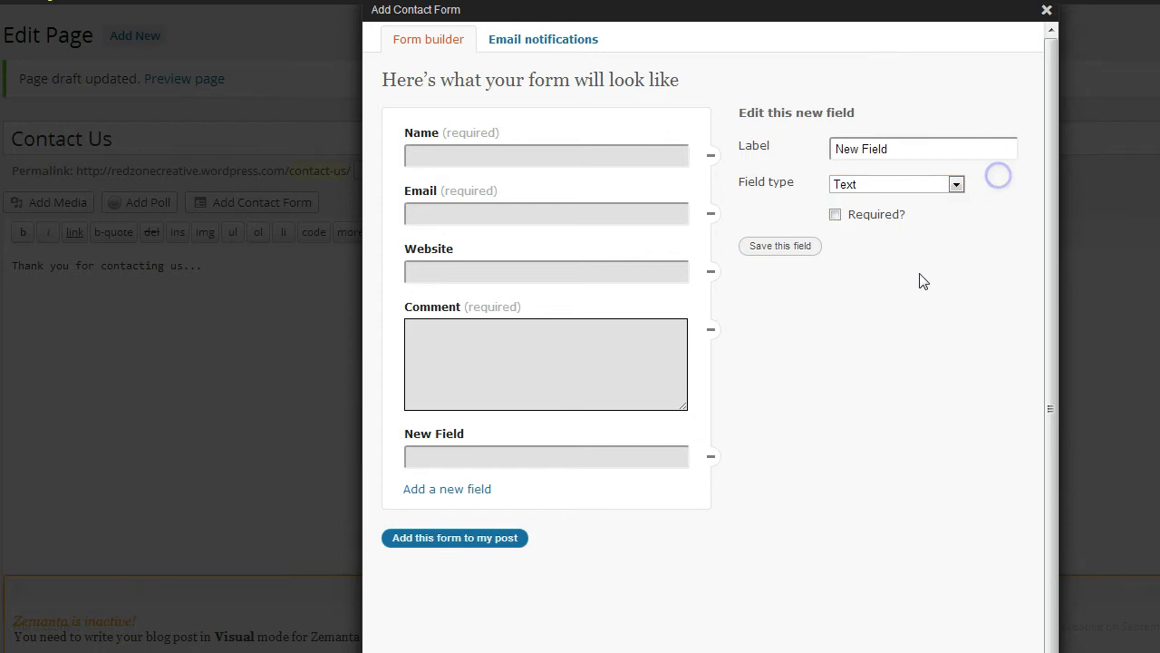
click(707, 458)
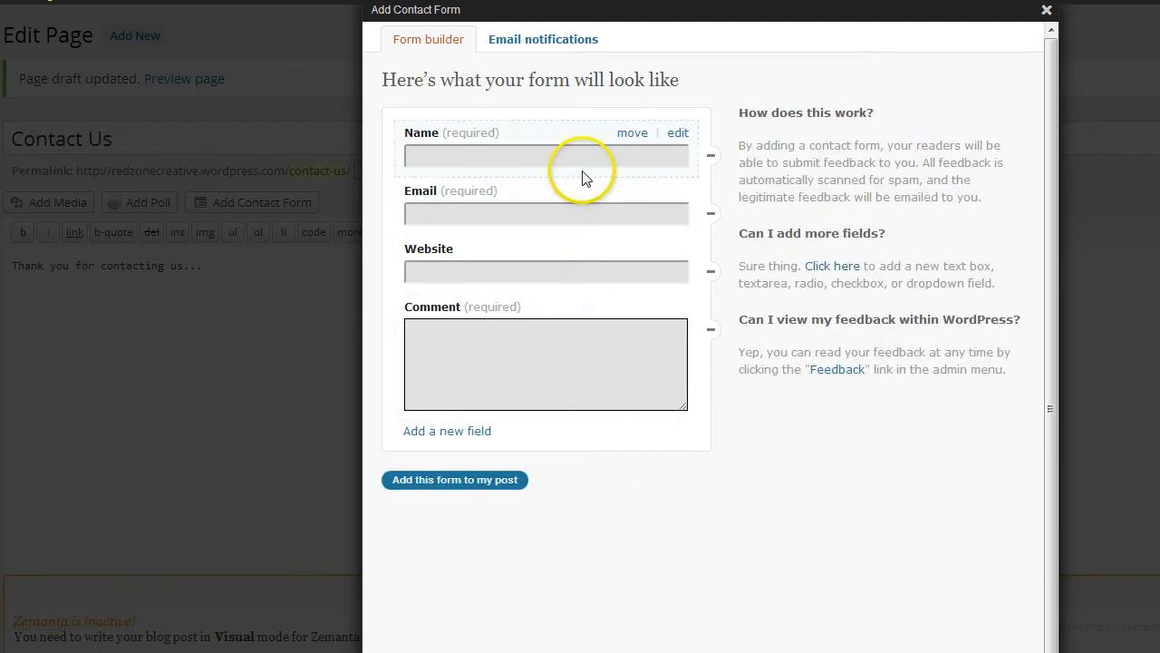
click(537, 42)
Send form notifications to the owner's email address with subject 'Contact Us Inquiry from Website', and save
click(463, 149)
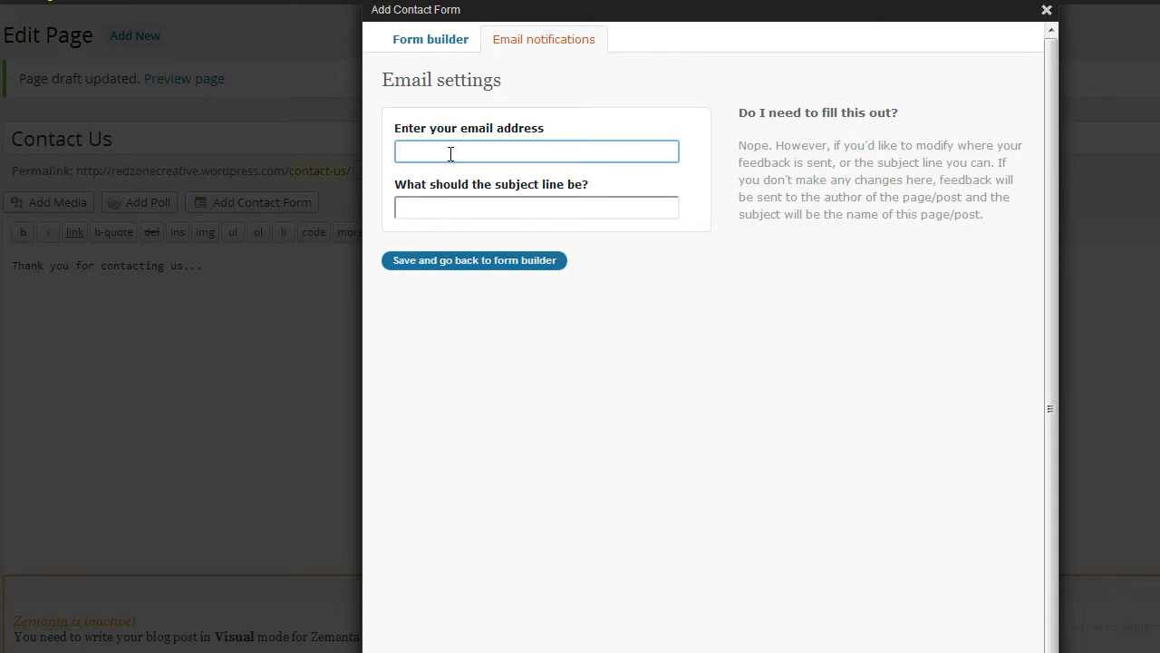
click(441, 155)
click(417, 211)
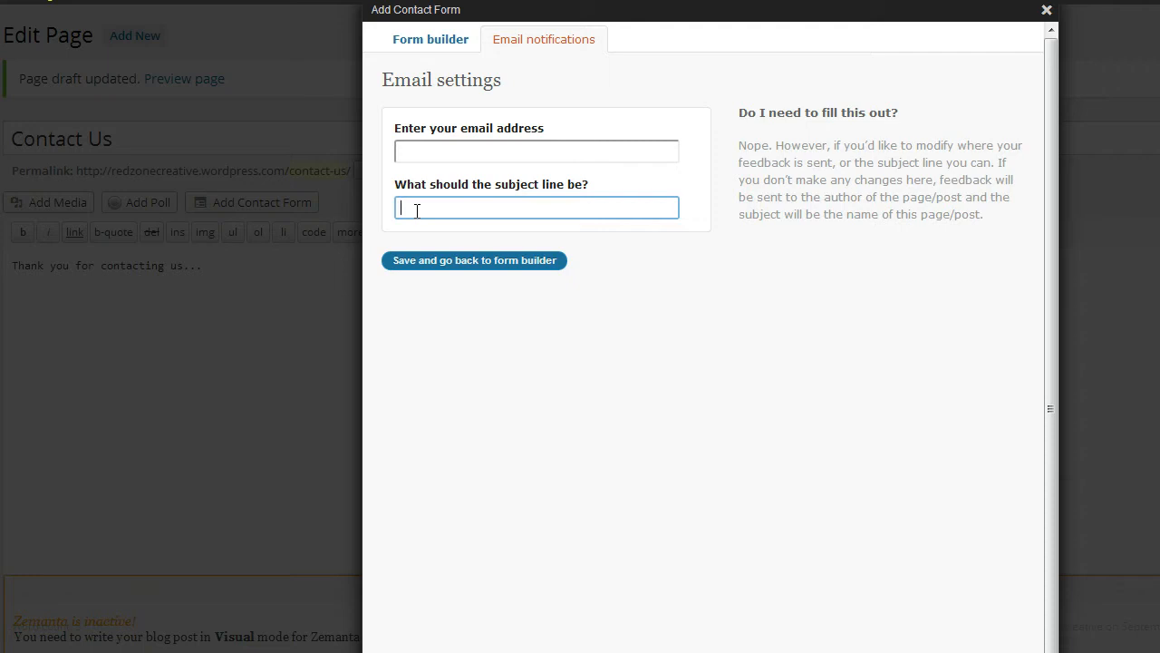
click(441, 153)
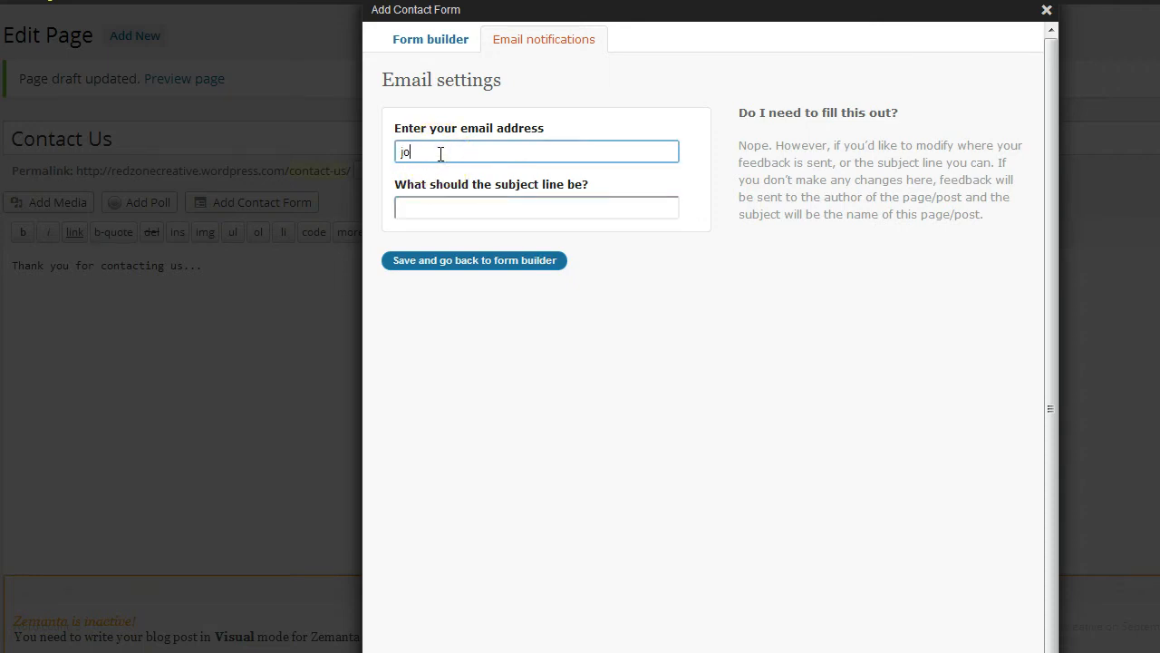
key(Tab)
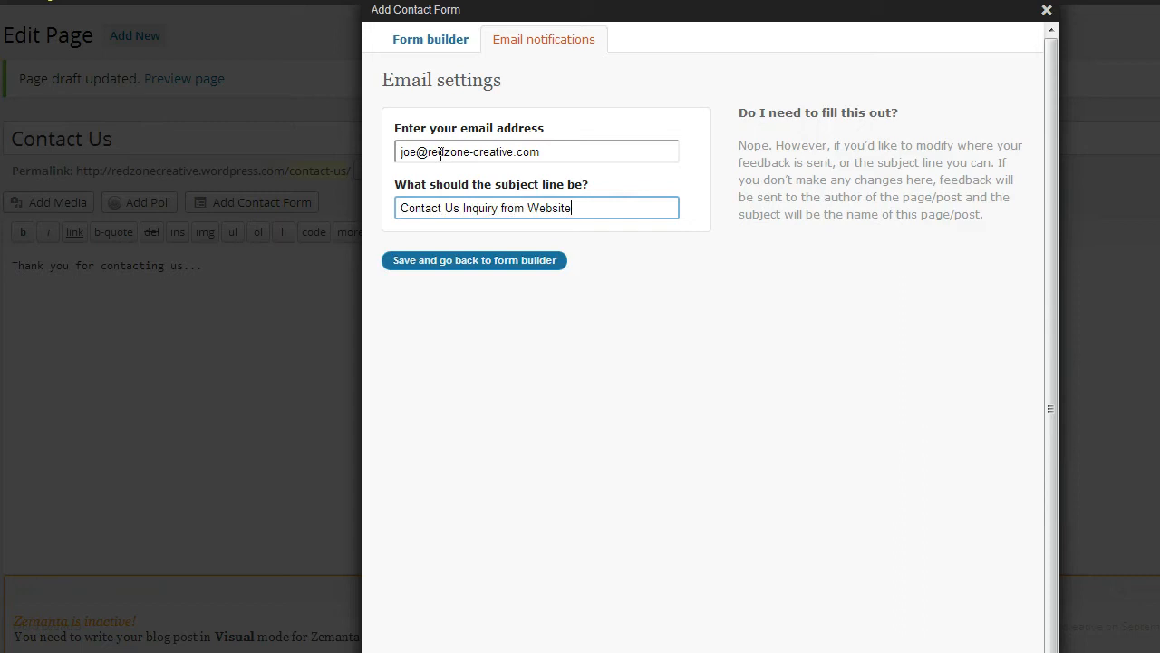
click(513, 260)
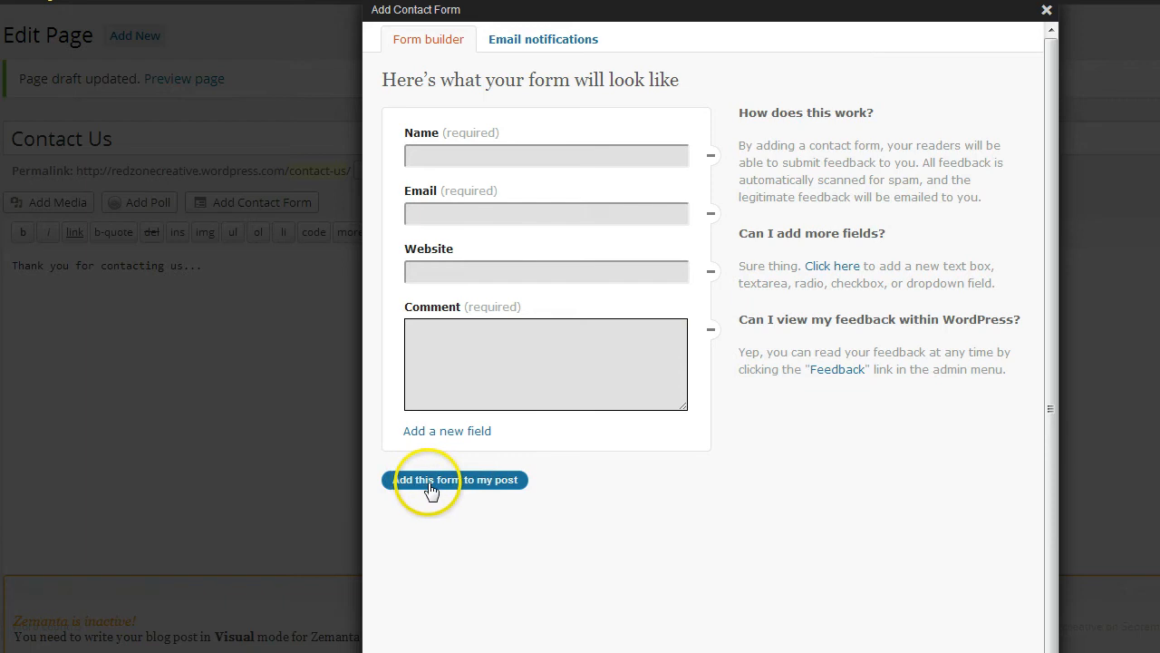
Insert the contact-form shortcode into the page and save the draft again
click(467, 485)
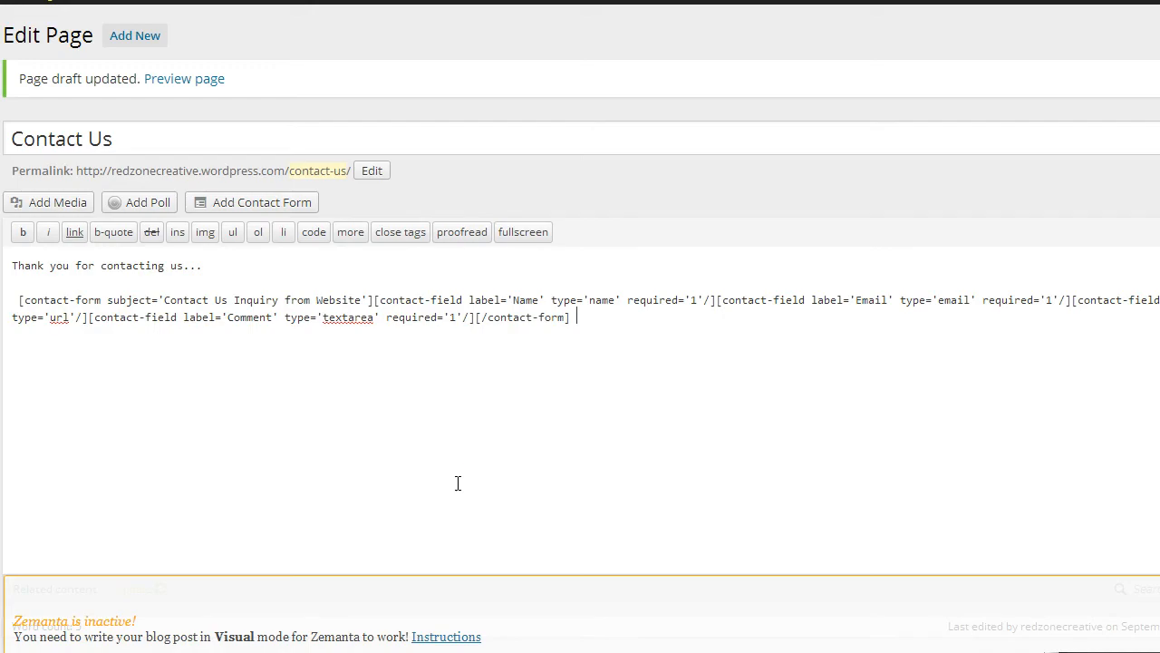
click(1042, 409)
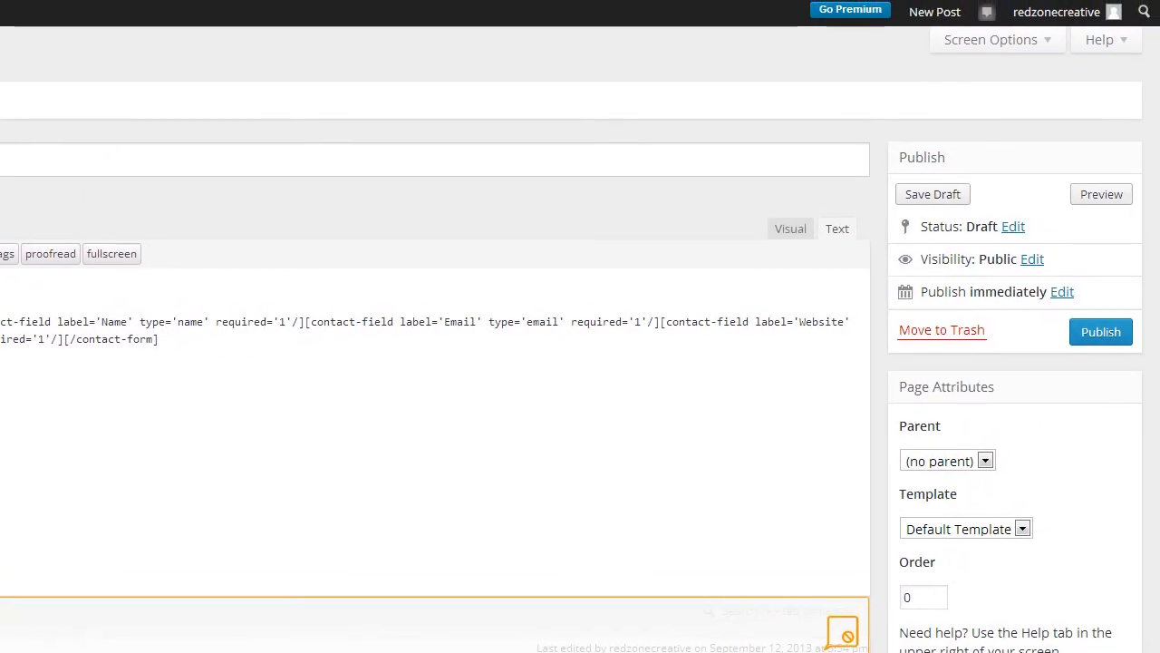
click(949, 194)
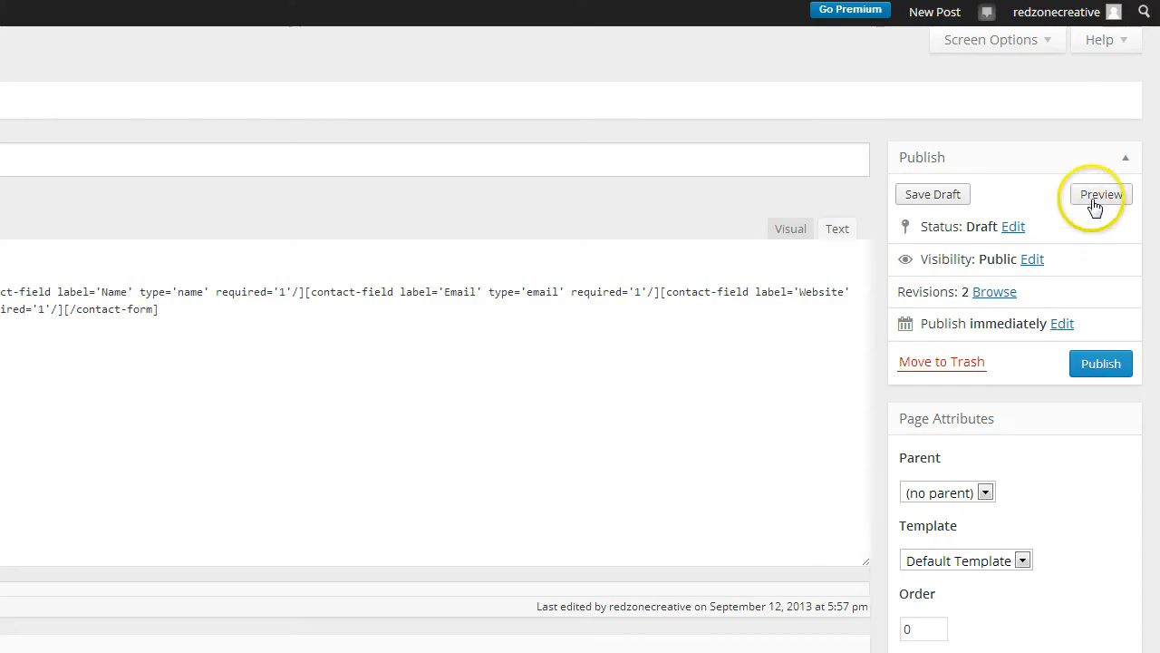